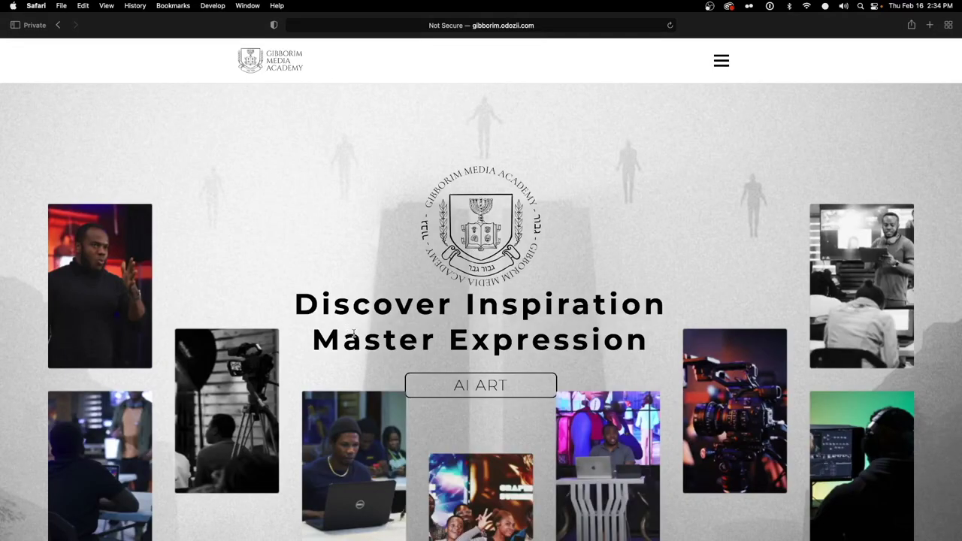
Open the AI Art Bootcamp page via the AI ART button on the Gibborim Media Academy homepage.
click(496, 384)
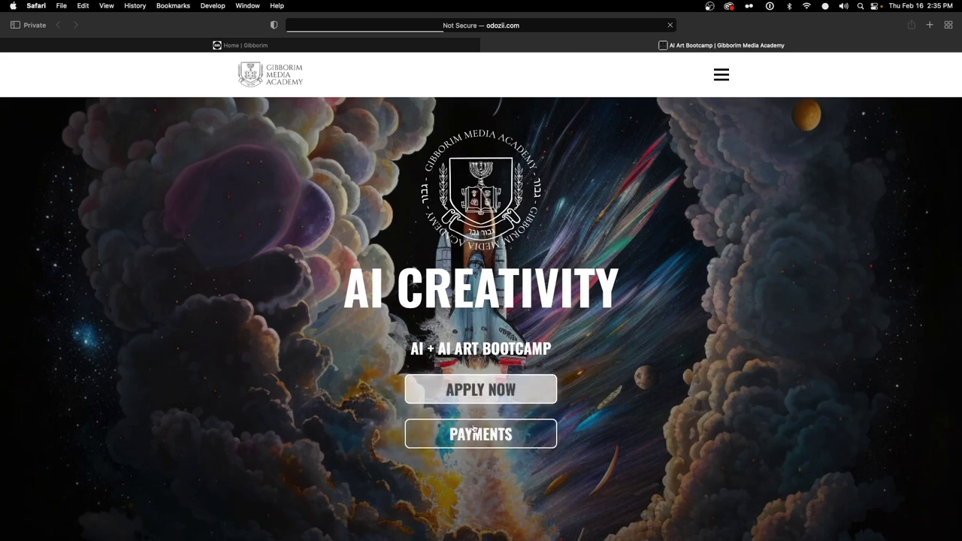
Scroll the bootcamp page down to the TOOLS section listing Gigapixel, Discord and Midjourney.
scroll(336, 346, down, 10)
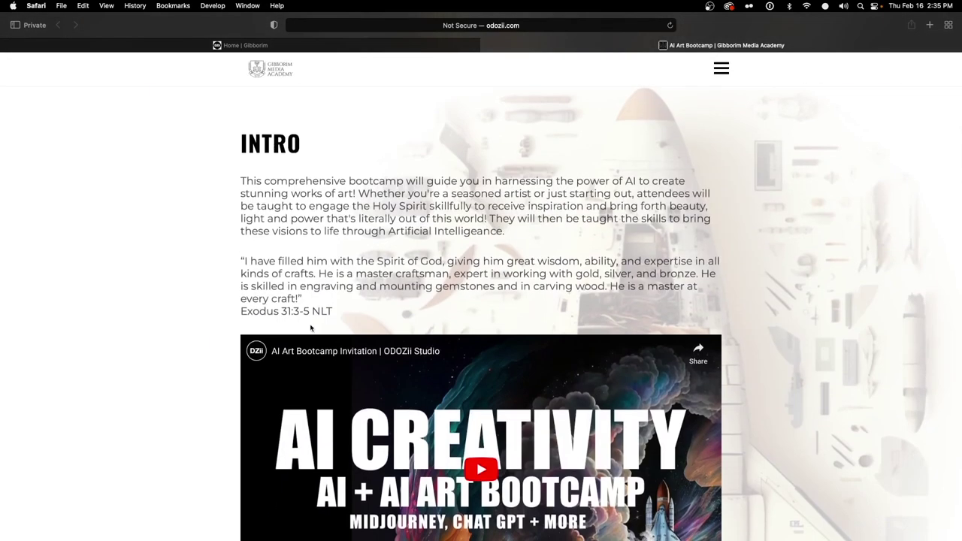
scroll(261, 269, down, 3)
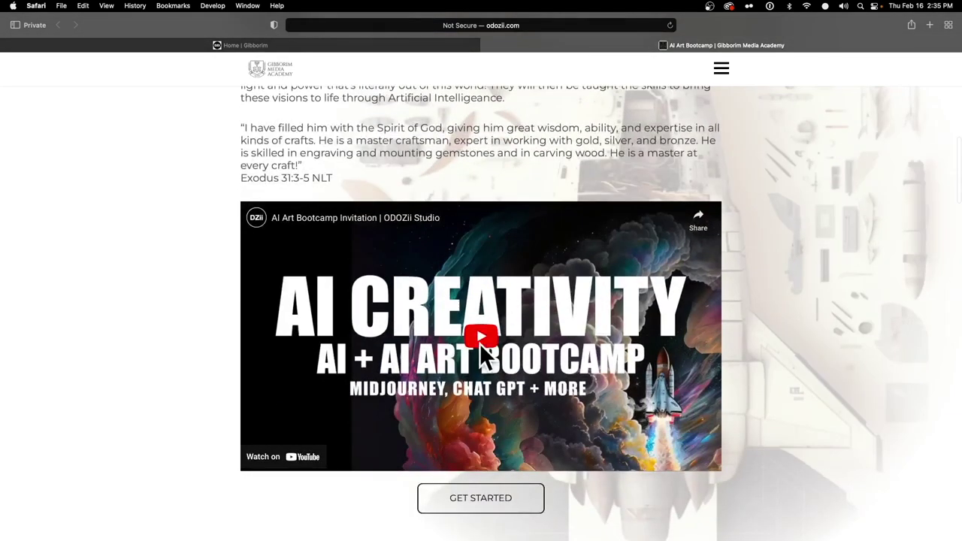
scroll(200, 348, down, 7)
scroll(201, 349, down, 3)
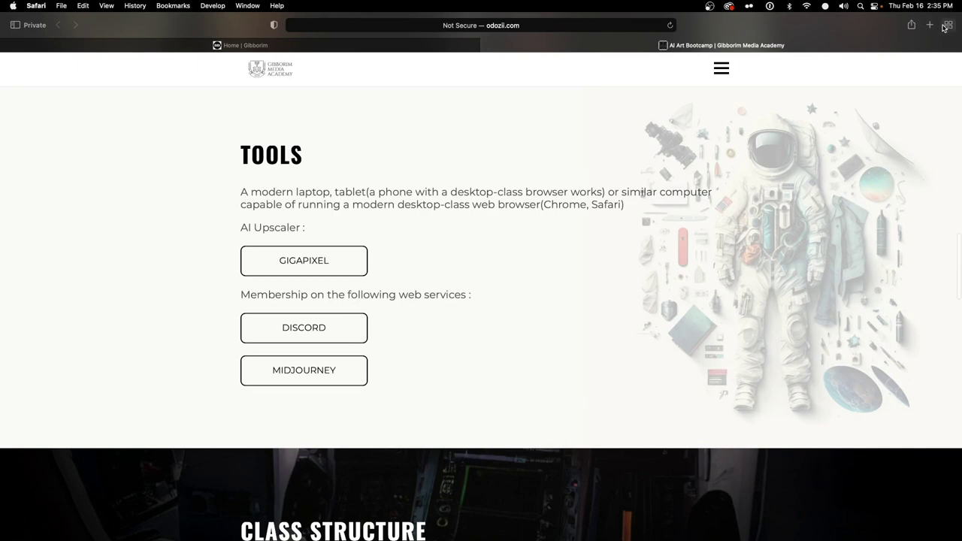
Open Discord's sign-up page and the Midjourney invite in separate tabs from the bootcamp page.
click(301, 334)
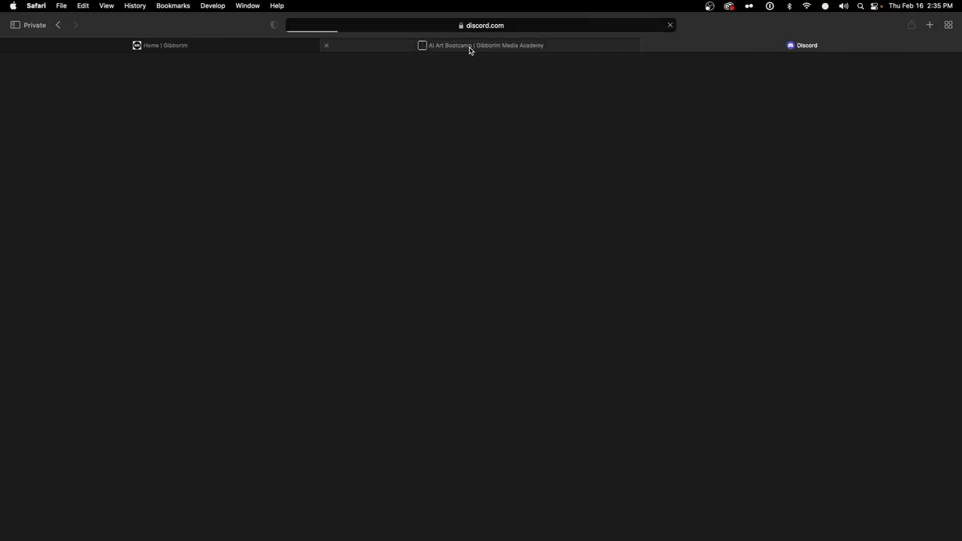
click(470, 49)
click(324, 387)
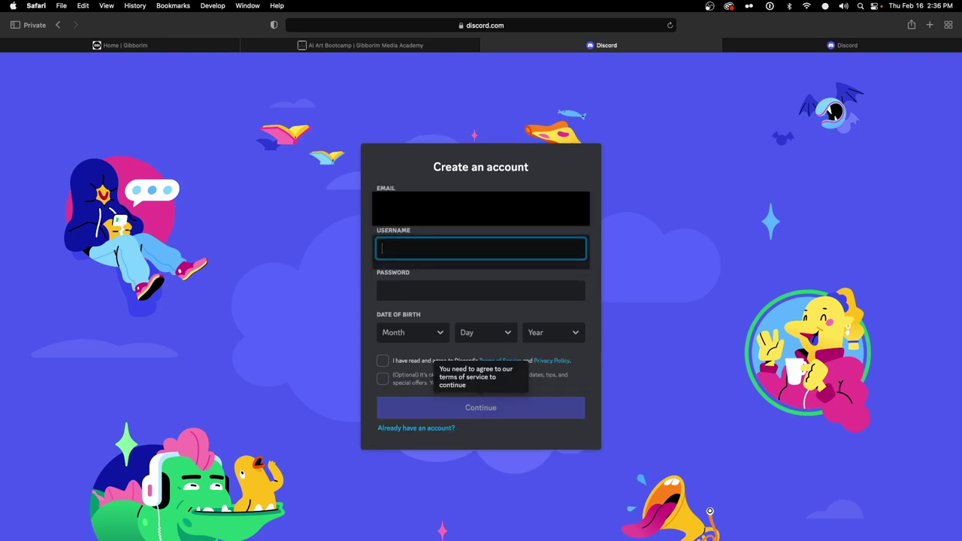
Submit the sign-up details with birth date January 1, 1990 and terms agreed, then start the human check.
click(481, 291)
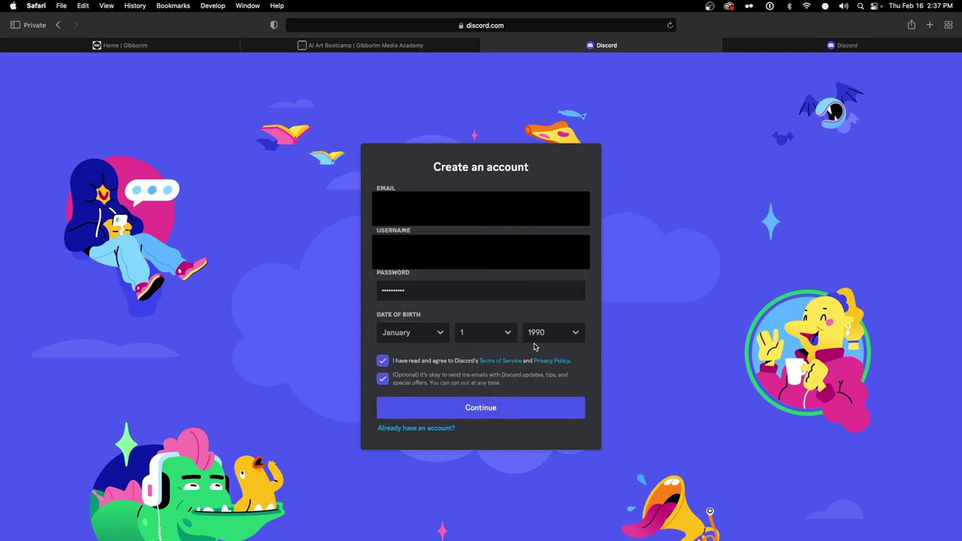
click(475, 410)
click(420, 346)
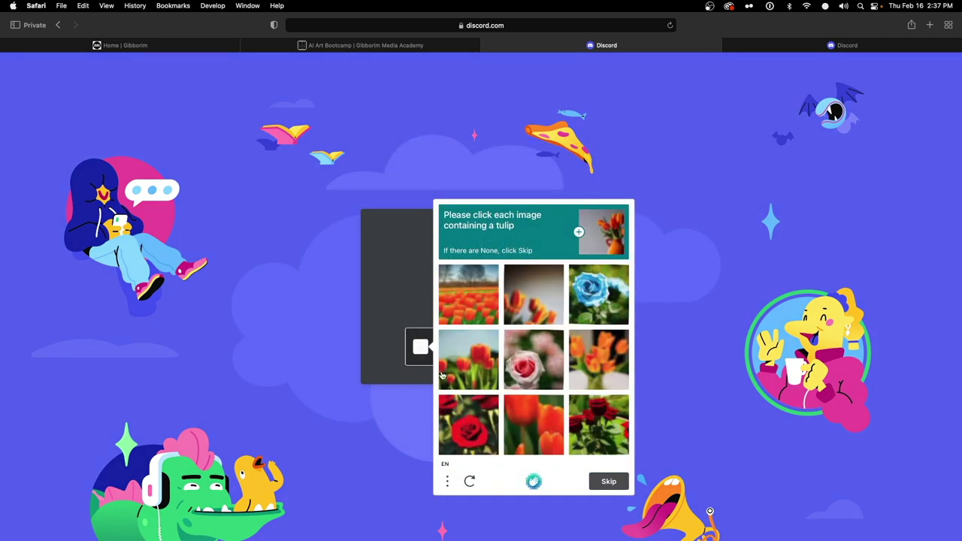
Select the five tulip images in the hCaptcha challenge and verify.
click(598, 359)
click(533, 294)
click(468, 360)
click(468, 294)
click(533, 425)
click(609, 481)
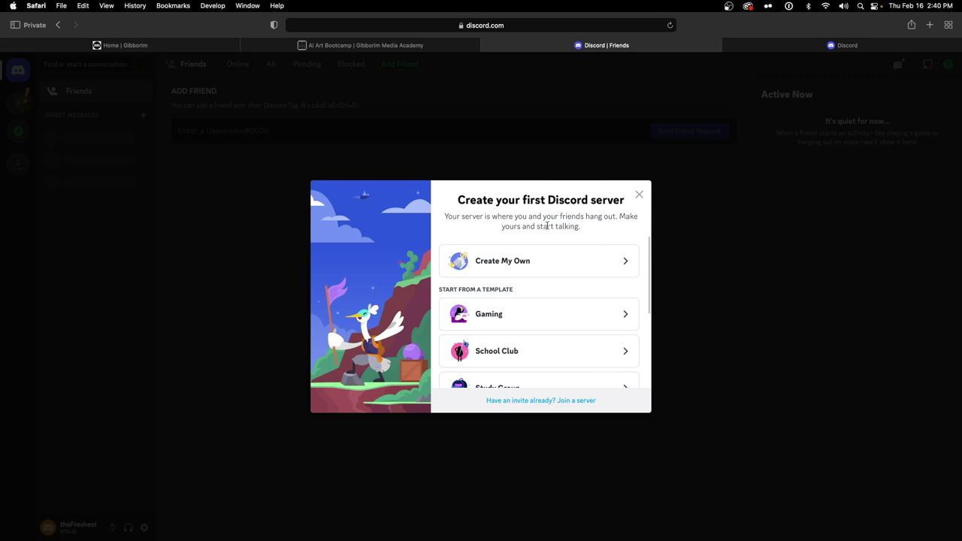
Close the create-your-first-server prompt and dismiss the connection details notice.
scroll(564, 296, down, 2)
scroll(619, 241, up, 2)
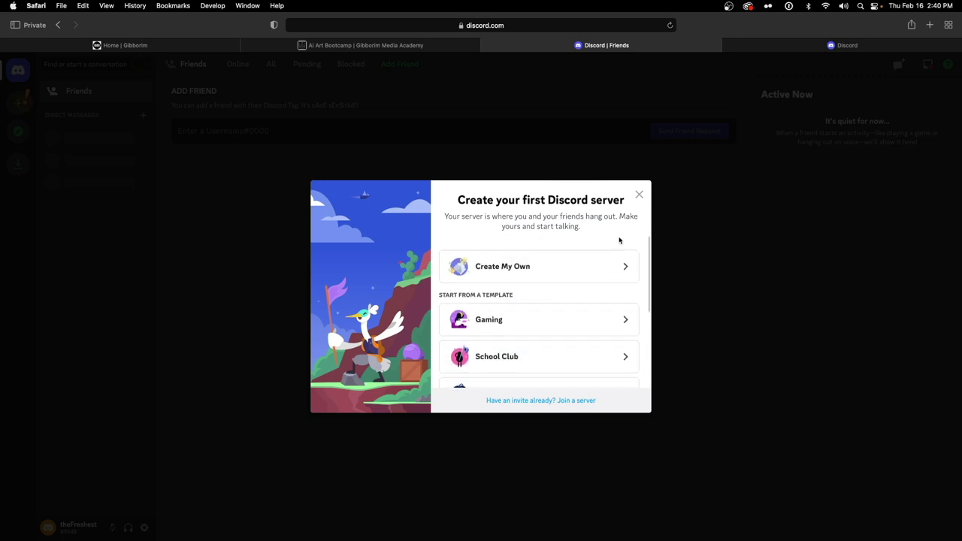
click(638, 195)
click(122, 502)
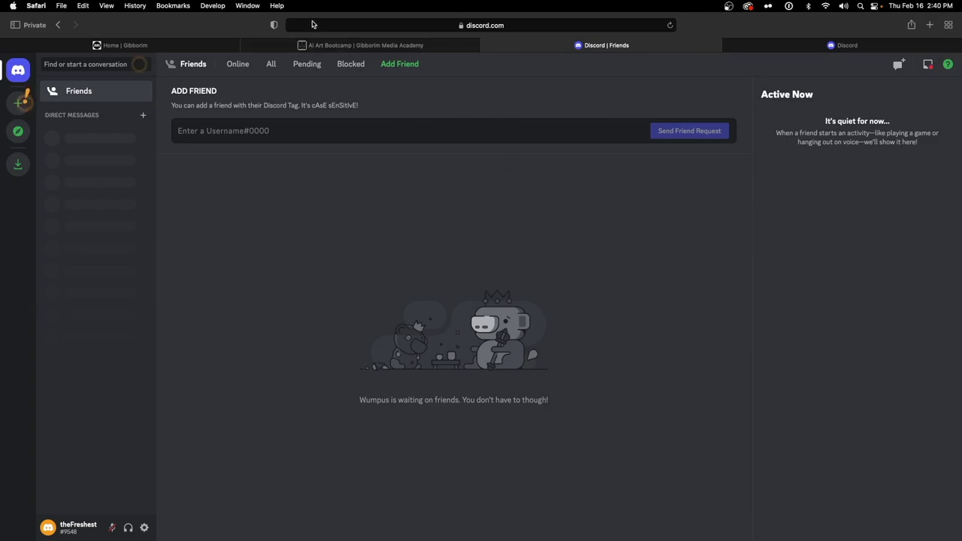
Open the Midjourney invite from the bootcamp page and log in with the saved credentials.
click(307, 46)
click(322, 385)
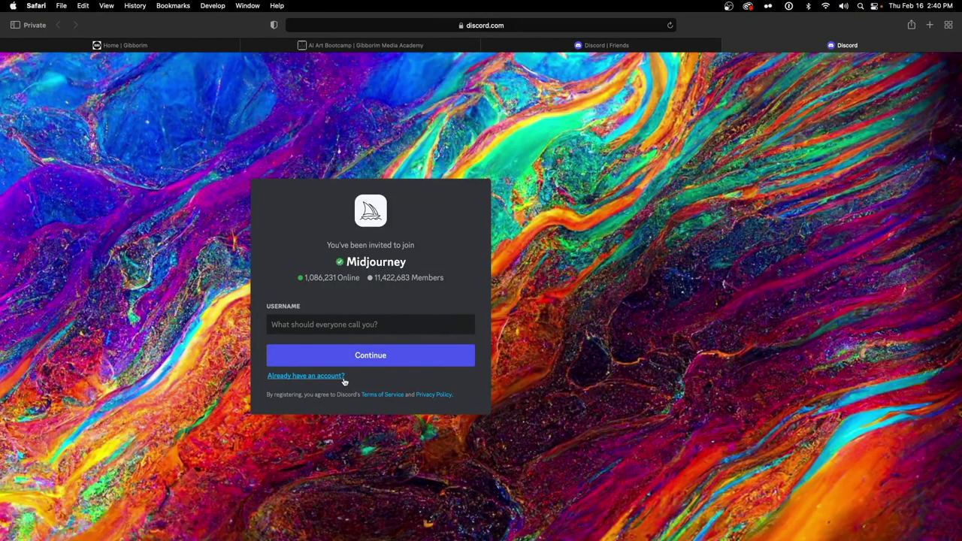
click(305, 376)
click(324, 301)
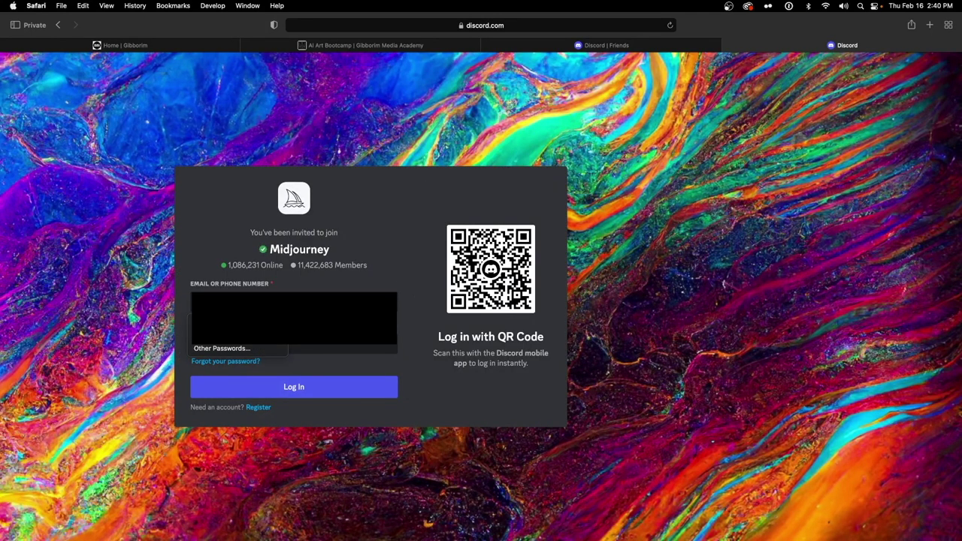
key(Return)
key(Return)
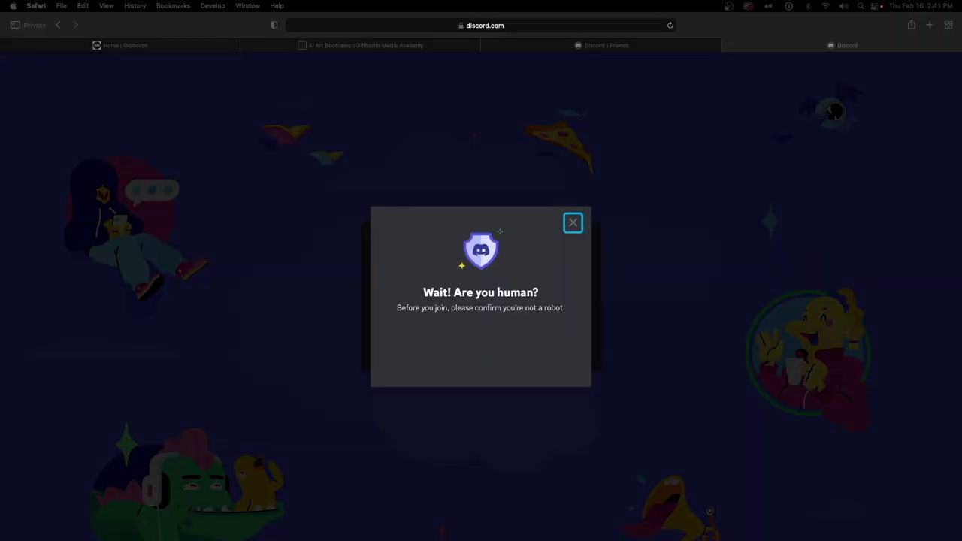
Pass the human check, accept the Midjourney invite and continue into the server in the browser.
click(420, 343)
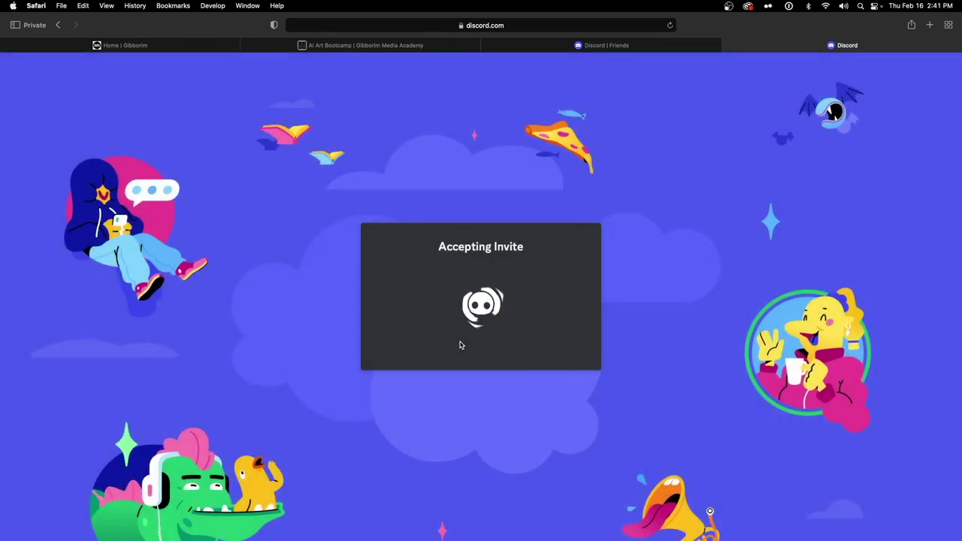
click(460, 348)
click(460, 326)
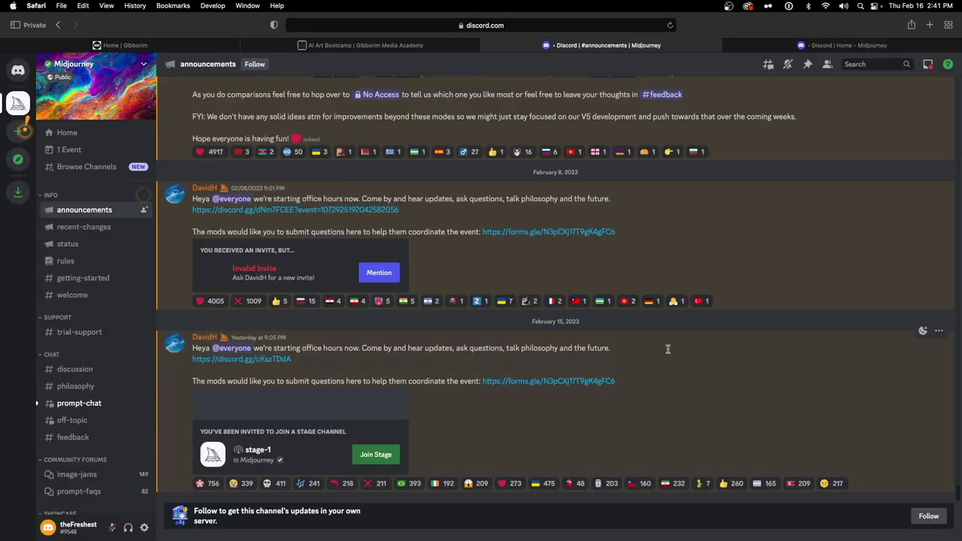
Read Midjourney's recent-changes, status, rules and getting-started channels in turn.
scroll(68, 350, down, 5)
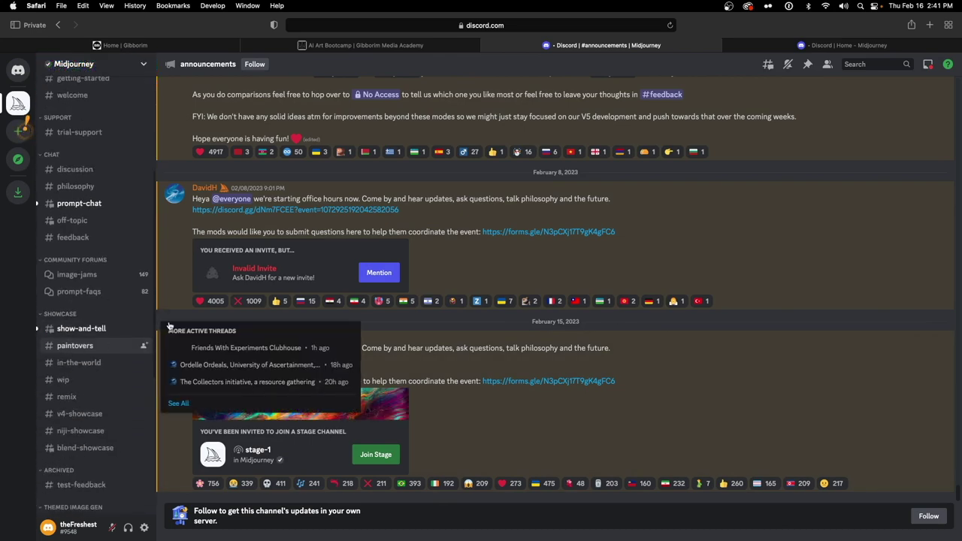
scroll(101, 209, up, 5)
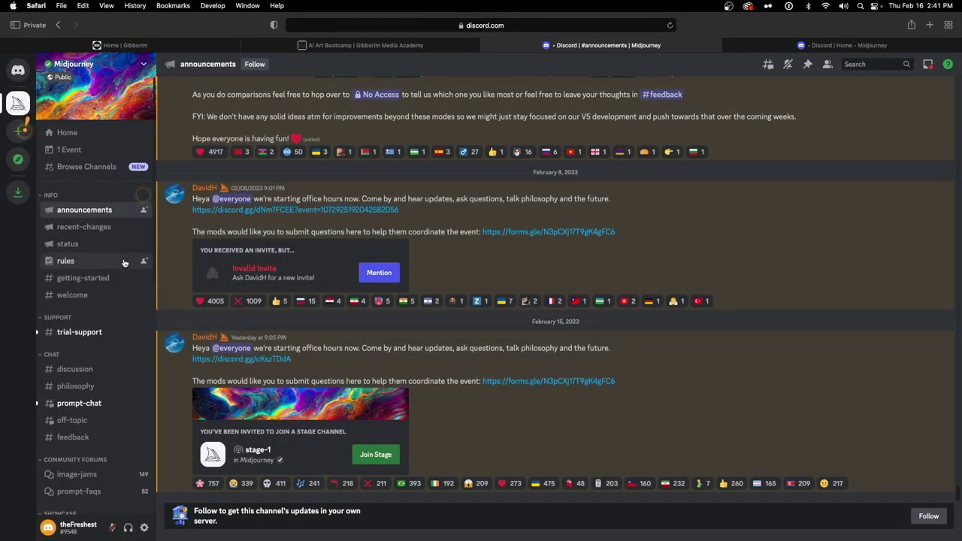
click(78, 227)
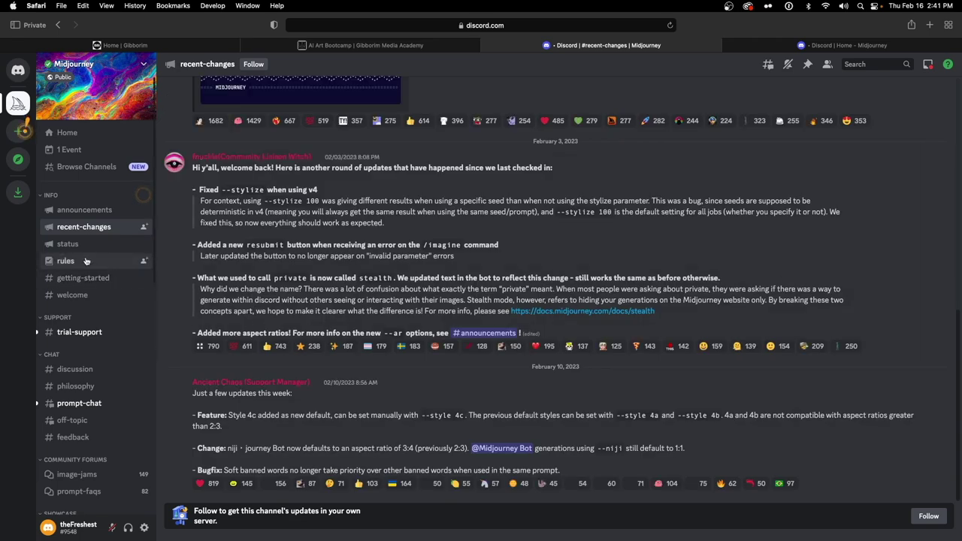
click(88, 245)
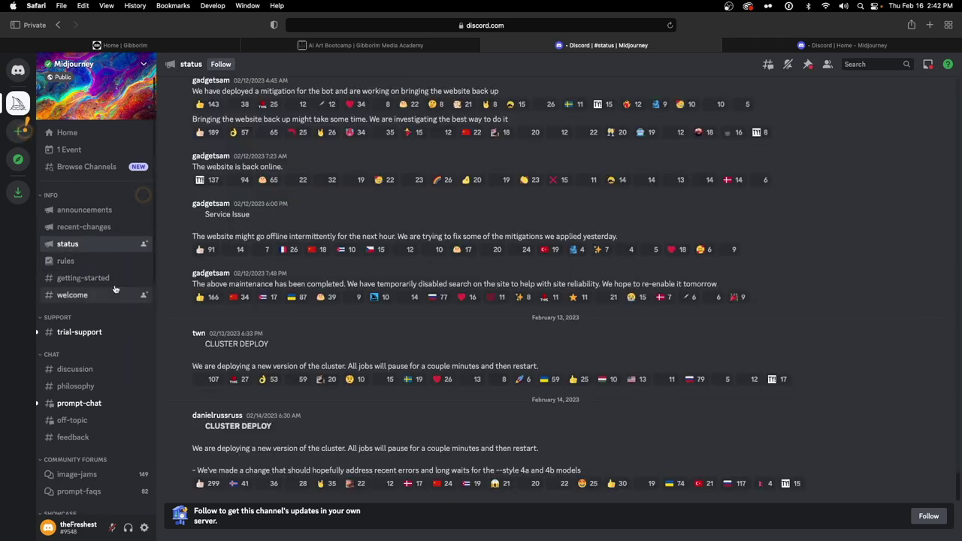
click(78, 263)
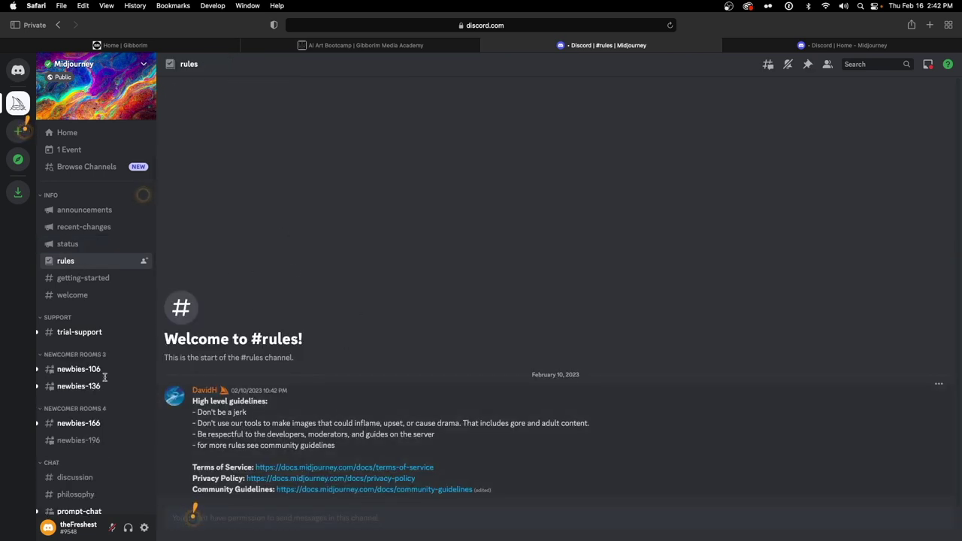
click(81, 277)
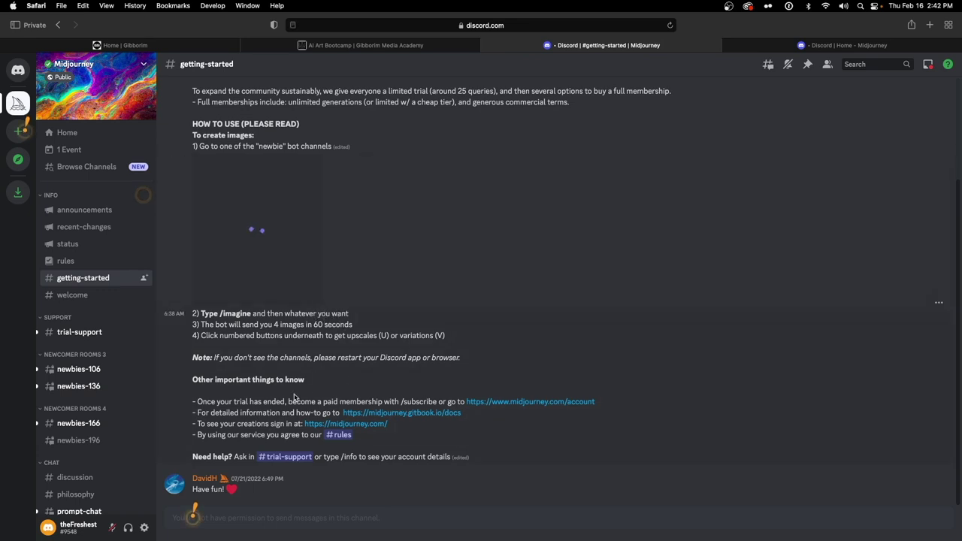
Scroll through getting-started, then switch to the trial-support channel.
scroll(104, 362, down, 2)
scroll(104, 362, down, 3)
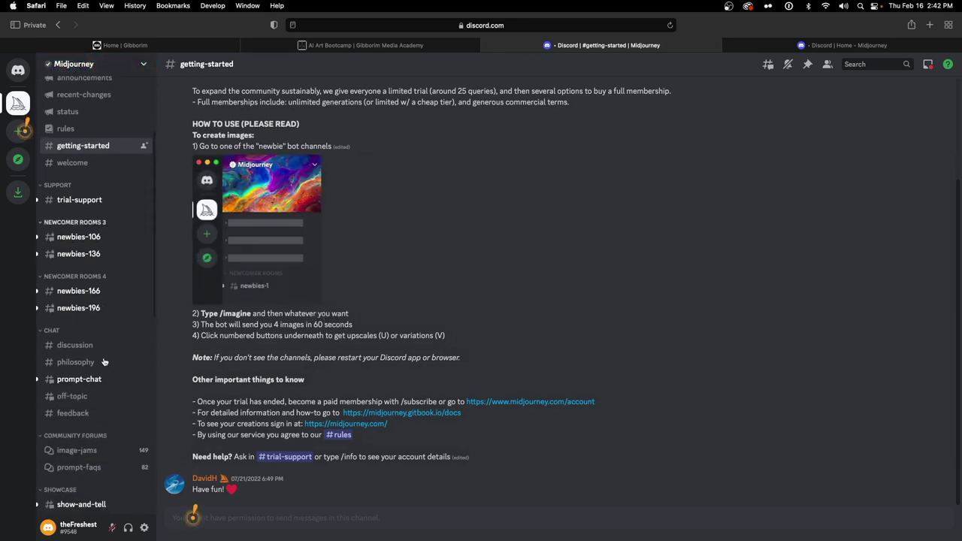
scroll(130, 260, up, 1)
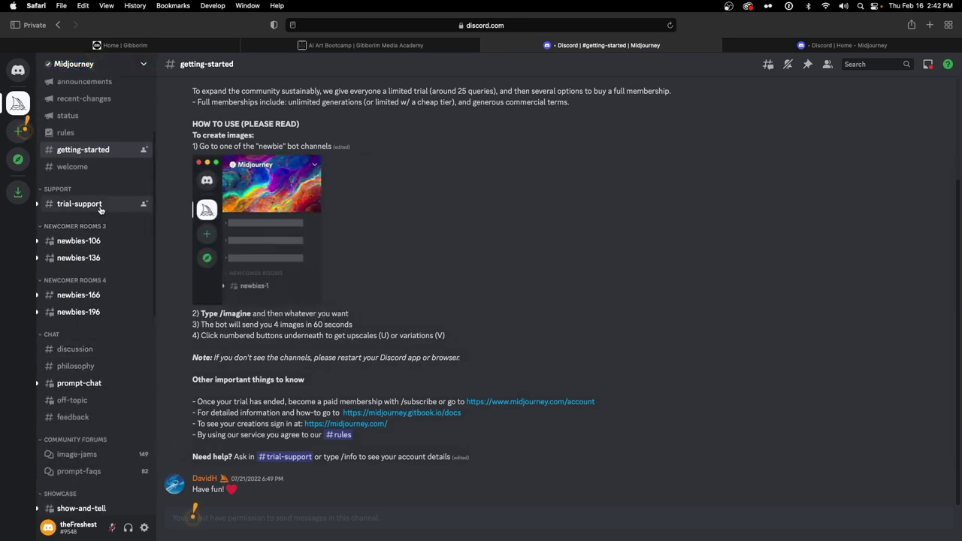
click(99, 207)
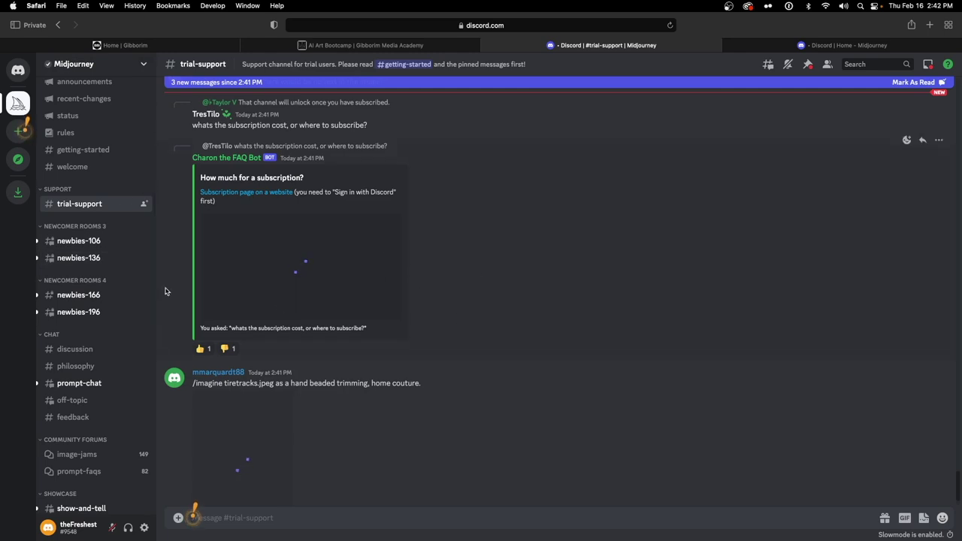
Open newbies-106 and accept the Midjourney terms of service on the bot's message.
click(78, 240)
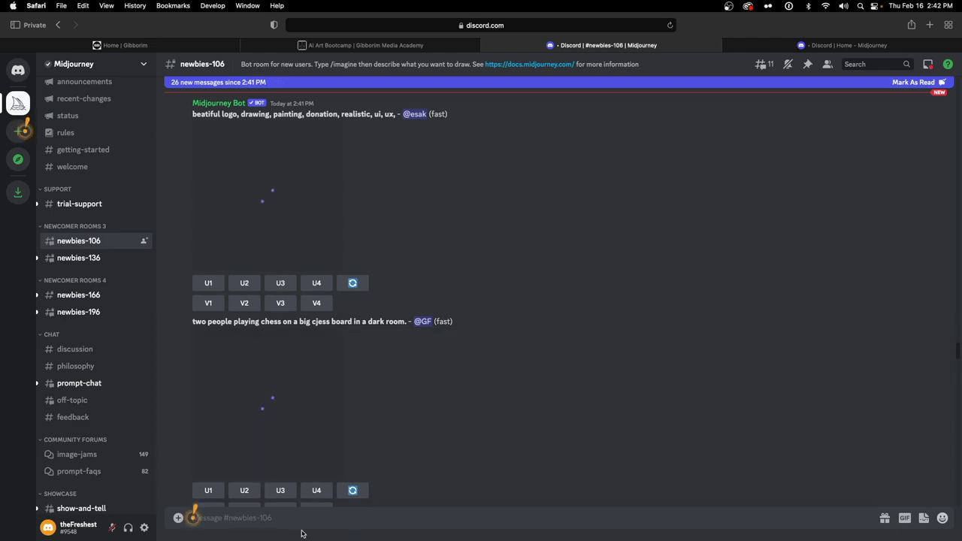
click(217, 233)
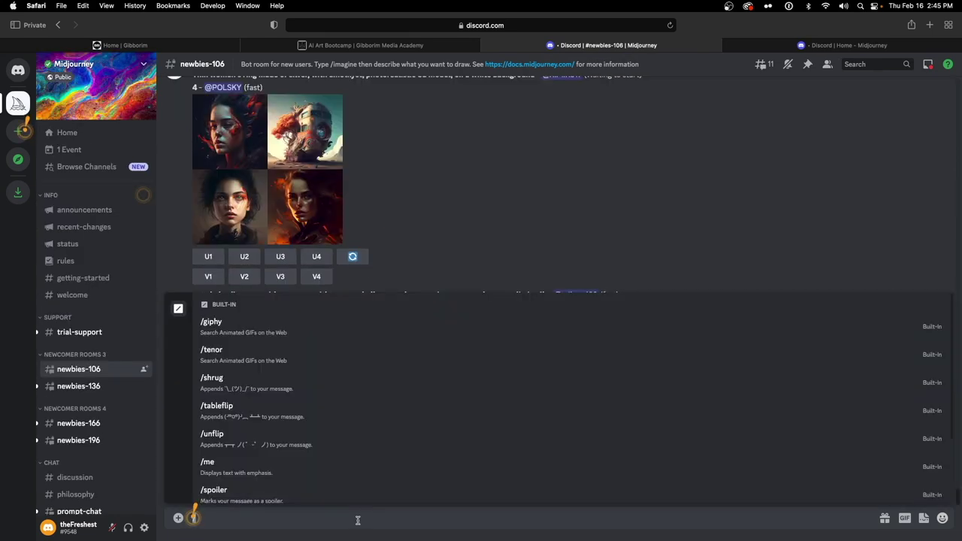
key(BackSpace)
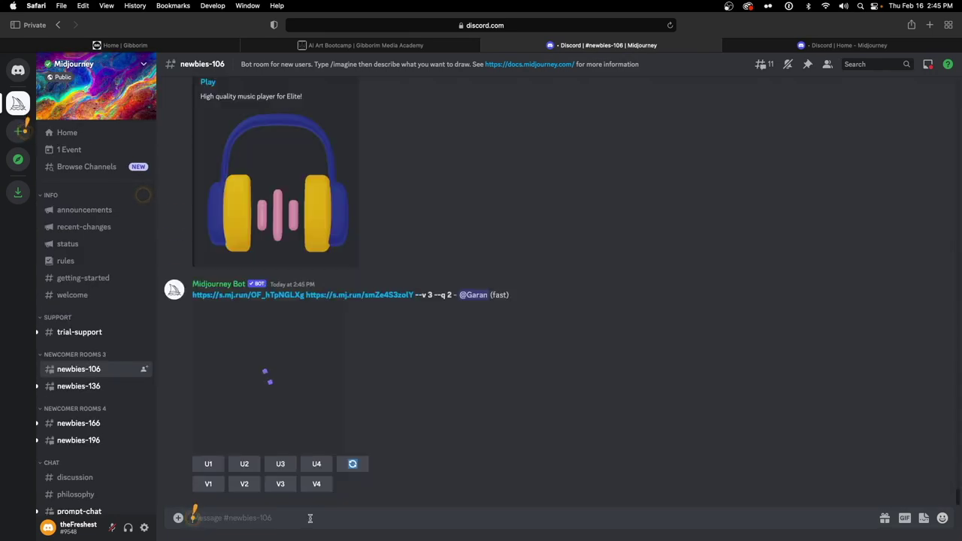
text(/)
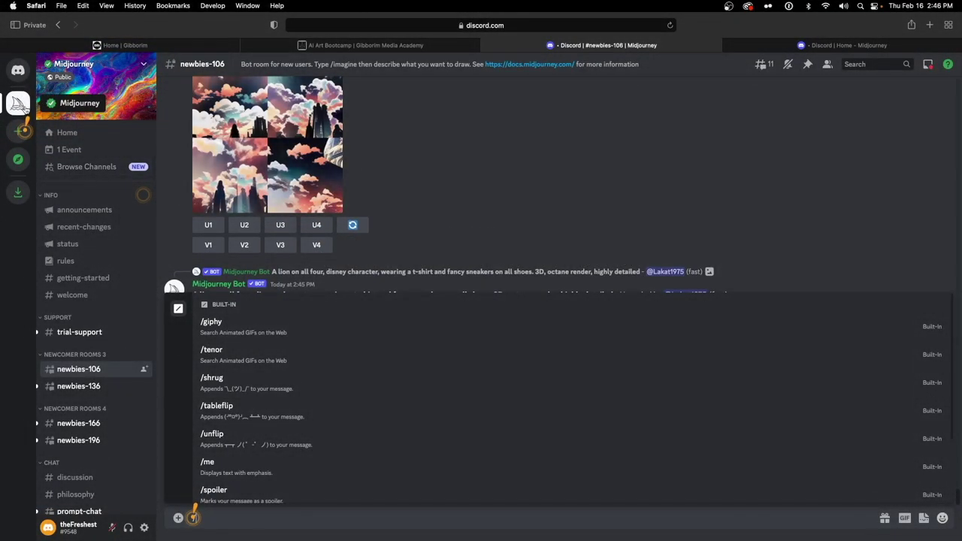
mouse_move(73, 376)
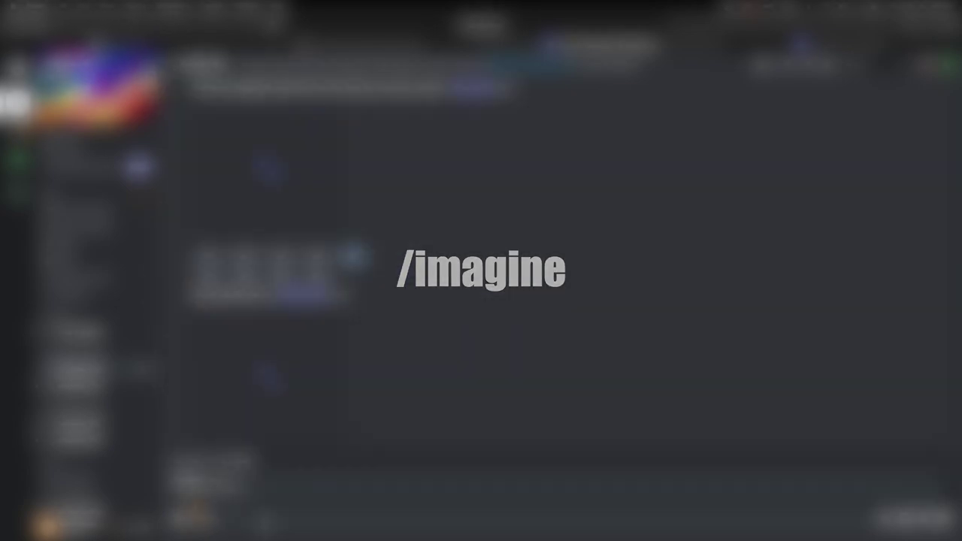
Choose /imagine from the slash-command autocomplete in the newbies-106 message box.
click(286, 494)
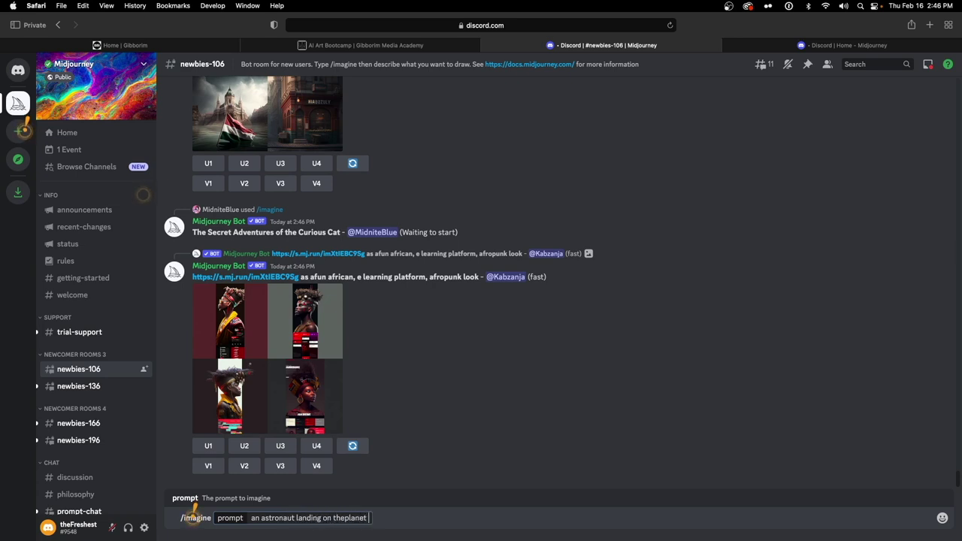
Send the prompt 'an astronaut landing on theplanet mars' and scroll to the returned four-image grid.
text(s)
key(Return)
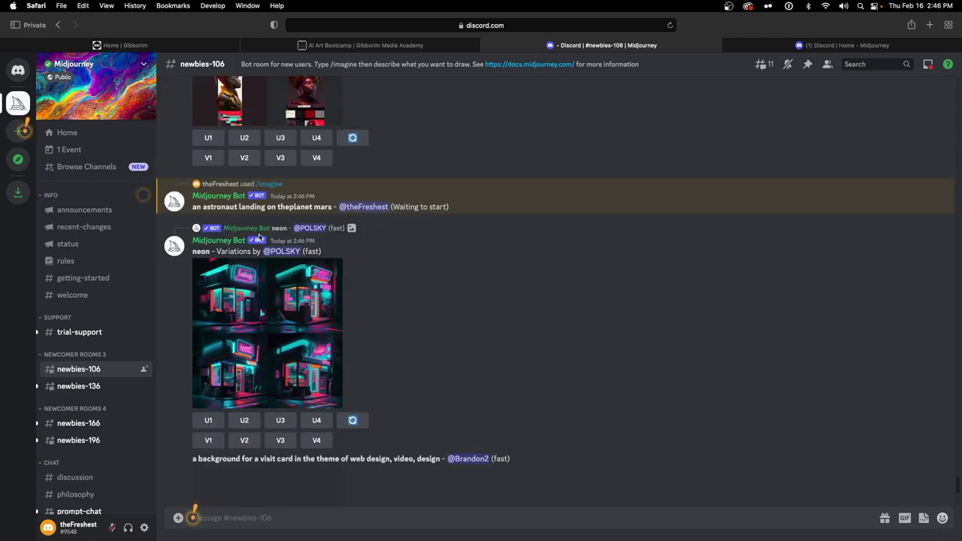
scroll(405, 286, up, 2)
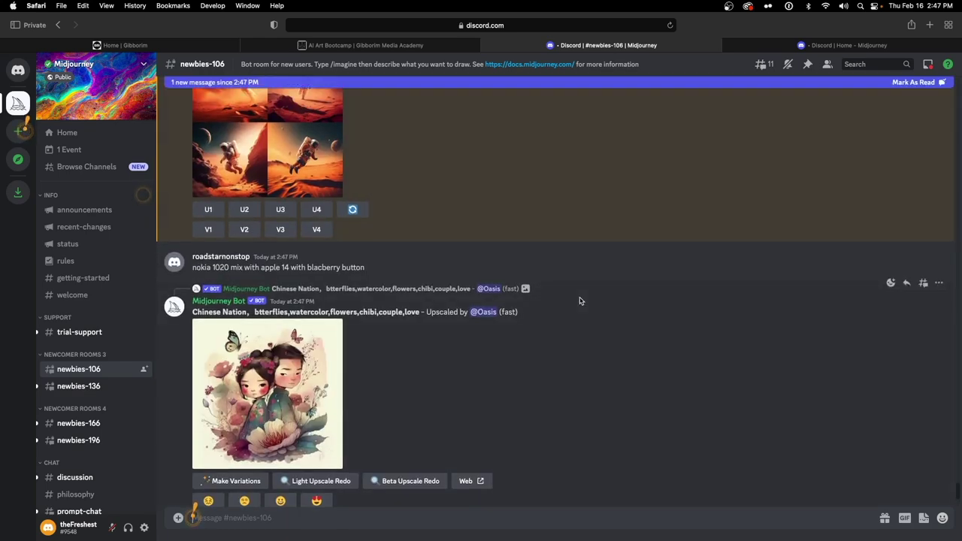
scroll(579, 301, up, 5)
Preview the astronaut grid, then request V1 variations of the first image.
click(268, 345)
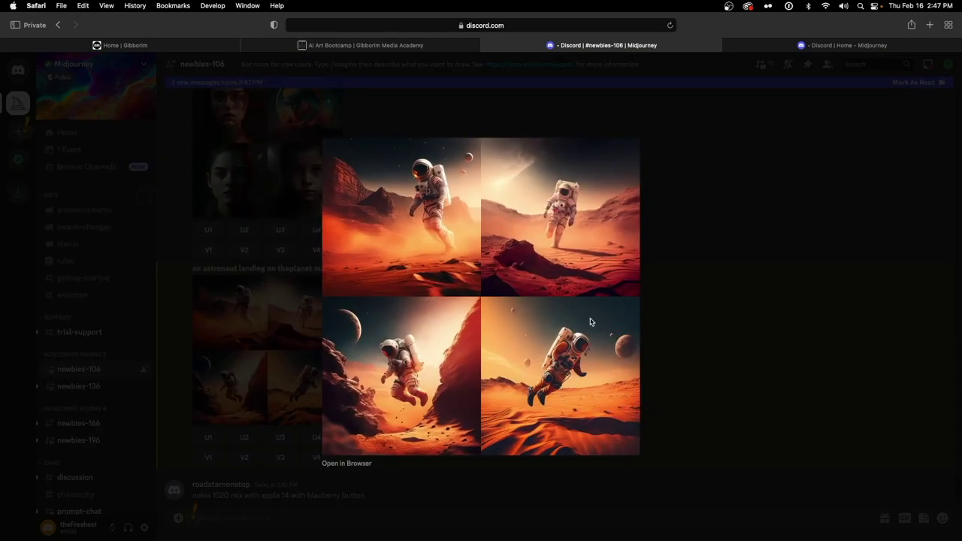
click(746, 210)
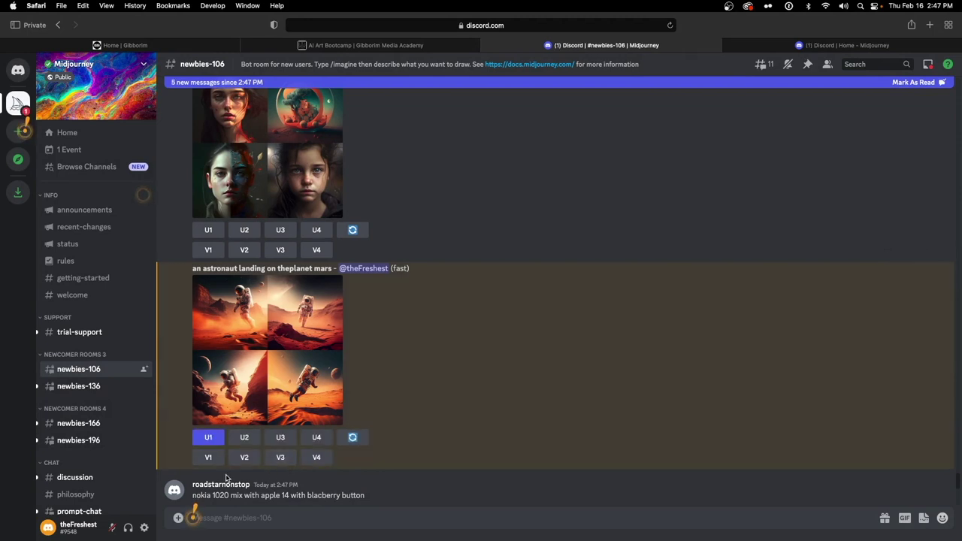
click(207, 458)
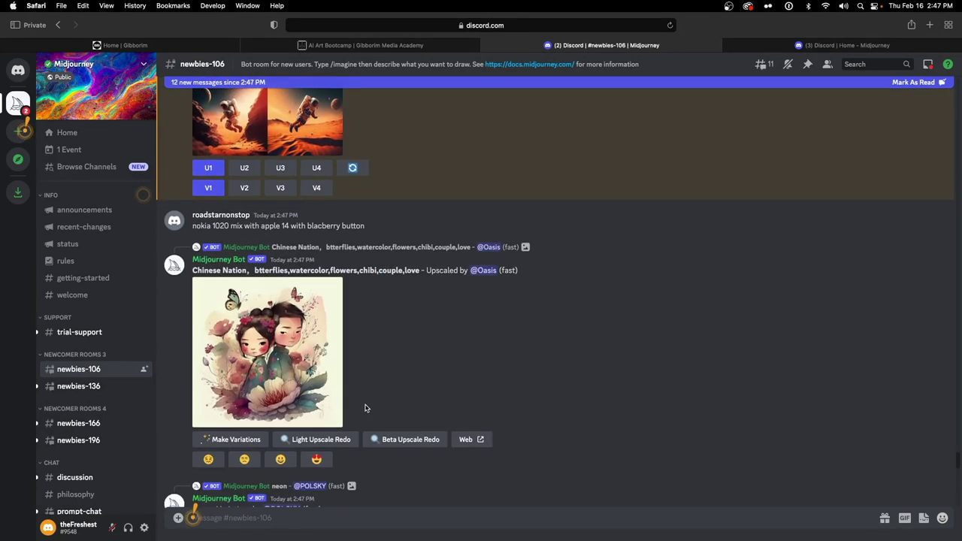
scroll(365, 408, down, 15)
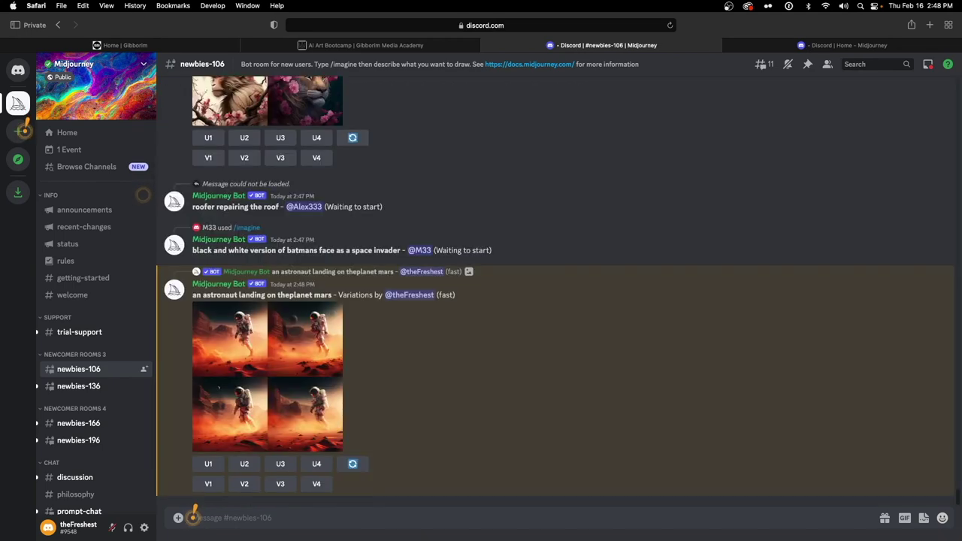
click(248, 359)
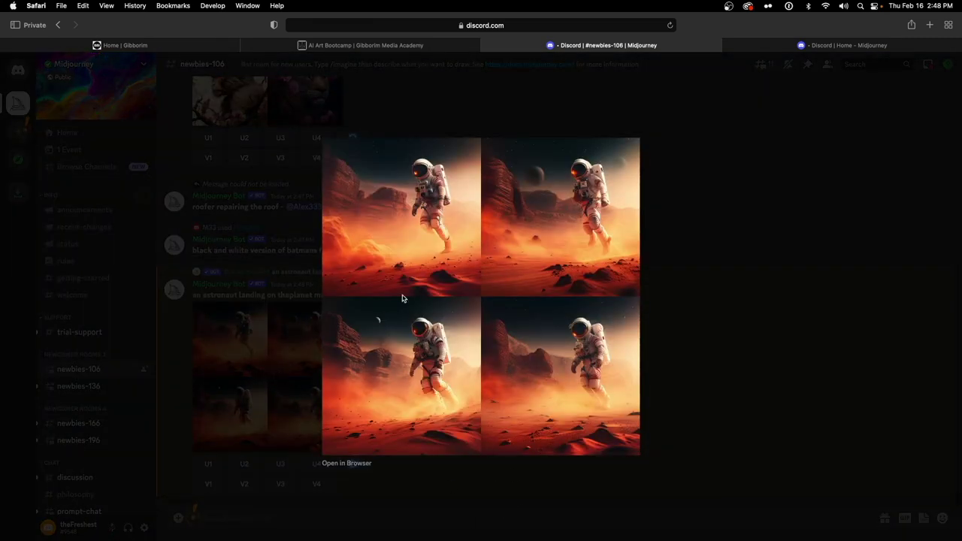
click(684, 314)
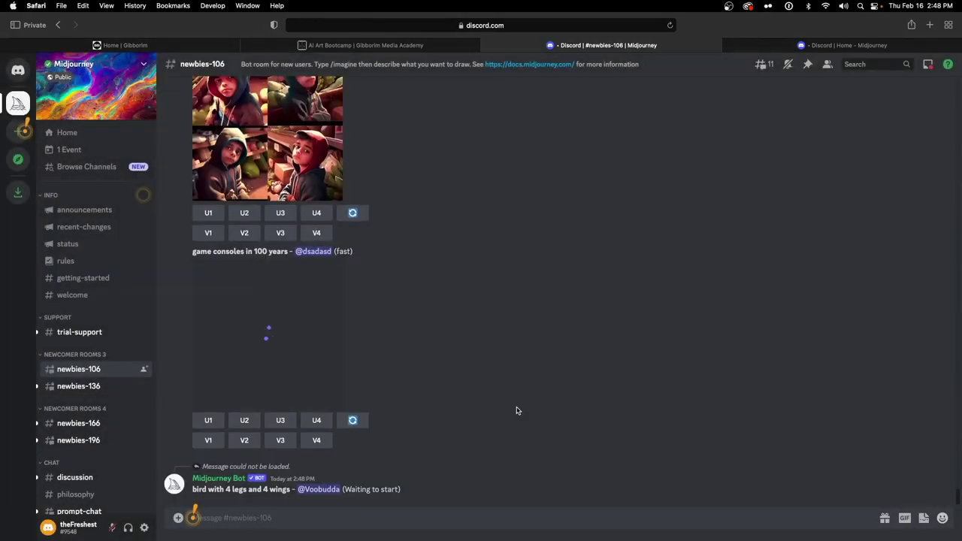
scroll(657, 348, down, 10)
scroll(657, 347, up, 4)
scroll(657, 347, up, 3)
click(284, 298)
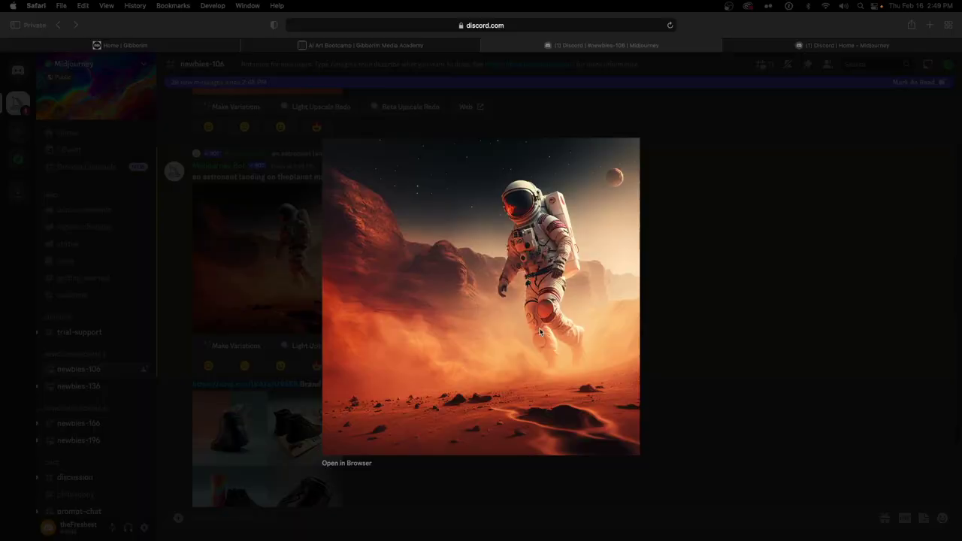
click(686, 234)
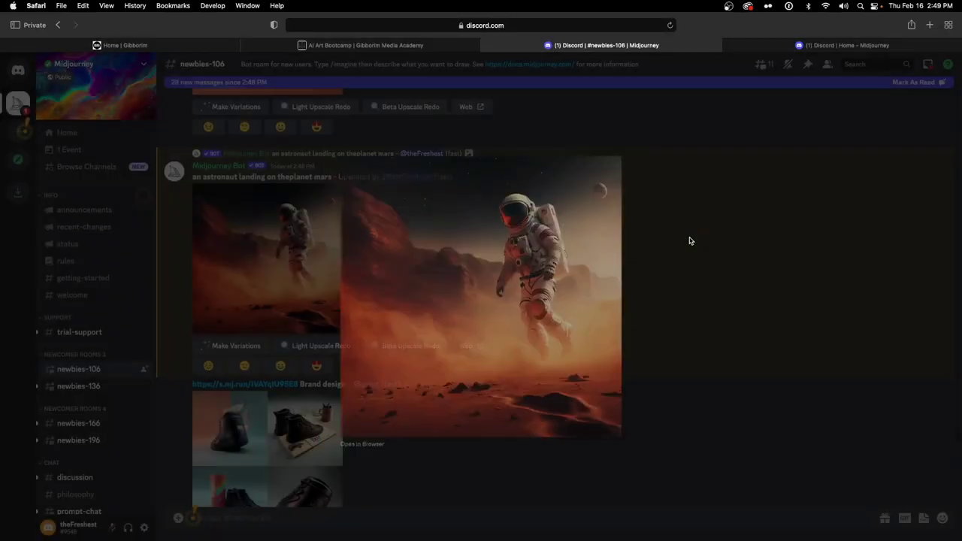
scroll(393, 415, down, 15)
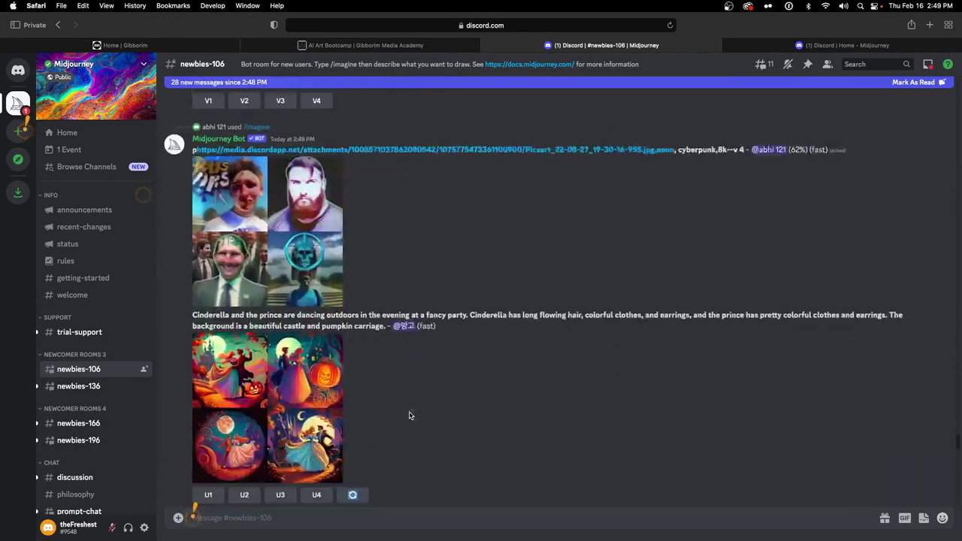
scroll(359, 487, down, 10)
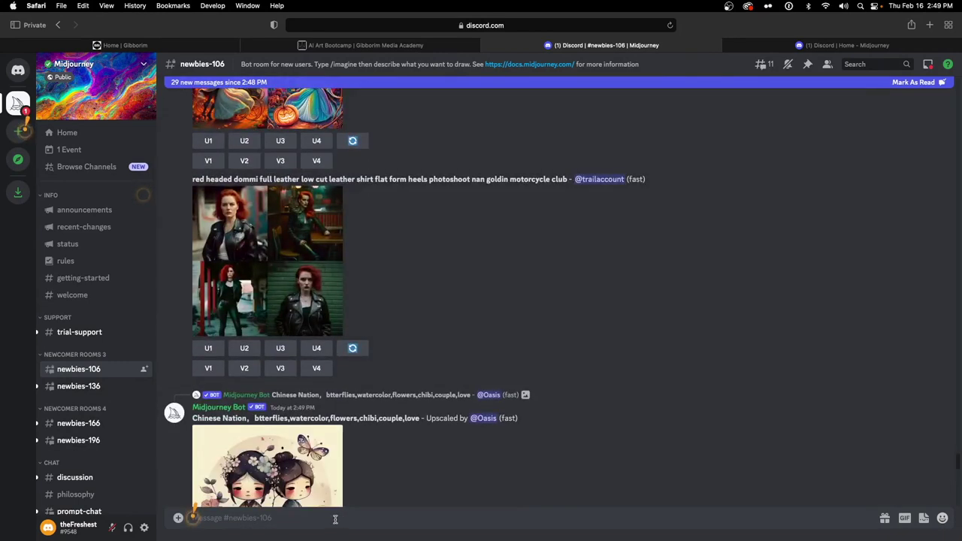
Run /subscribe for the Midjourney Bot and open its personal subscription page link.
click(335, 520)
text(/)
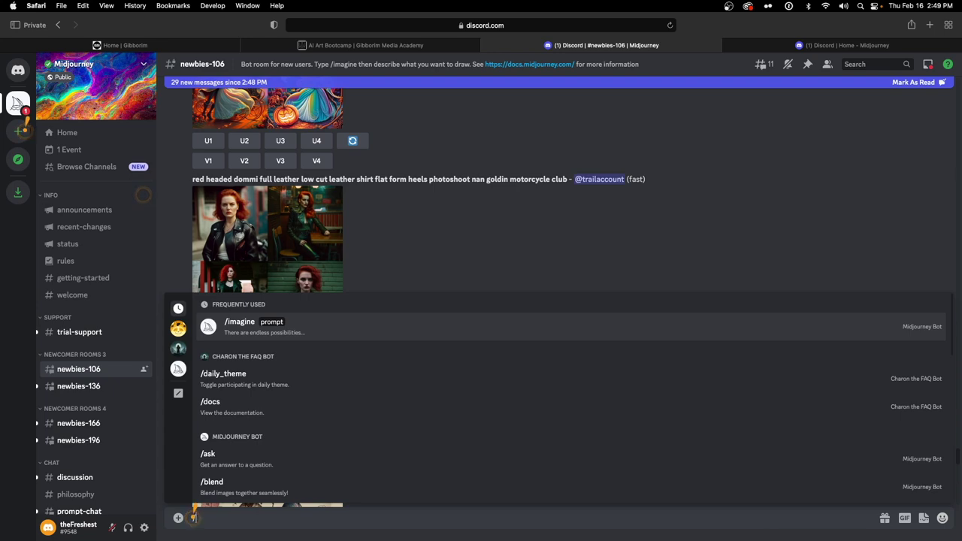
text(subscribe)
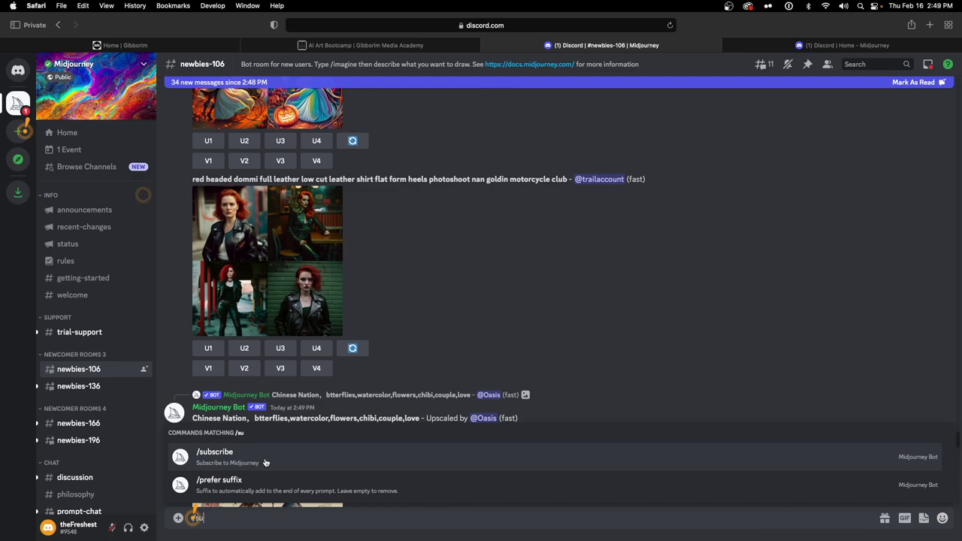
click(265, 462)
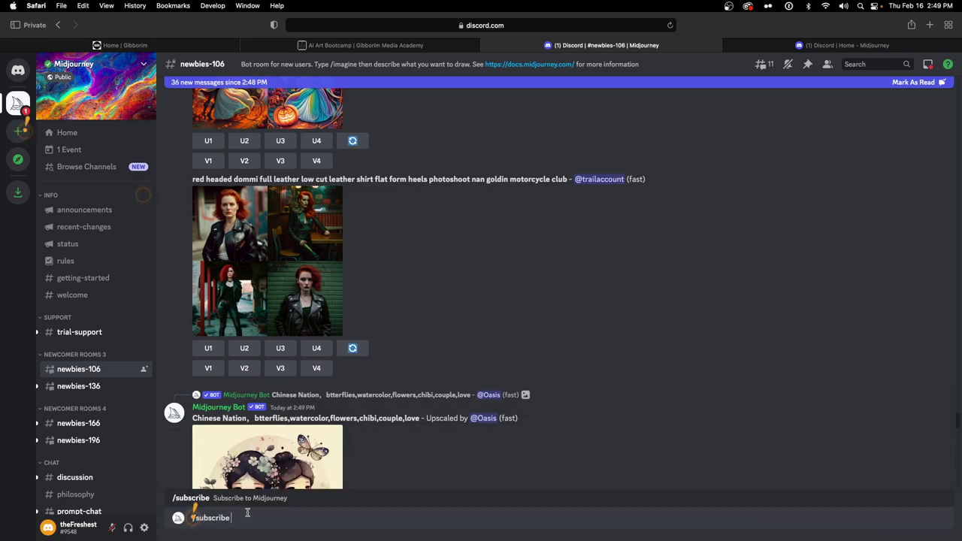
key(Return)
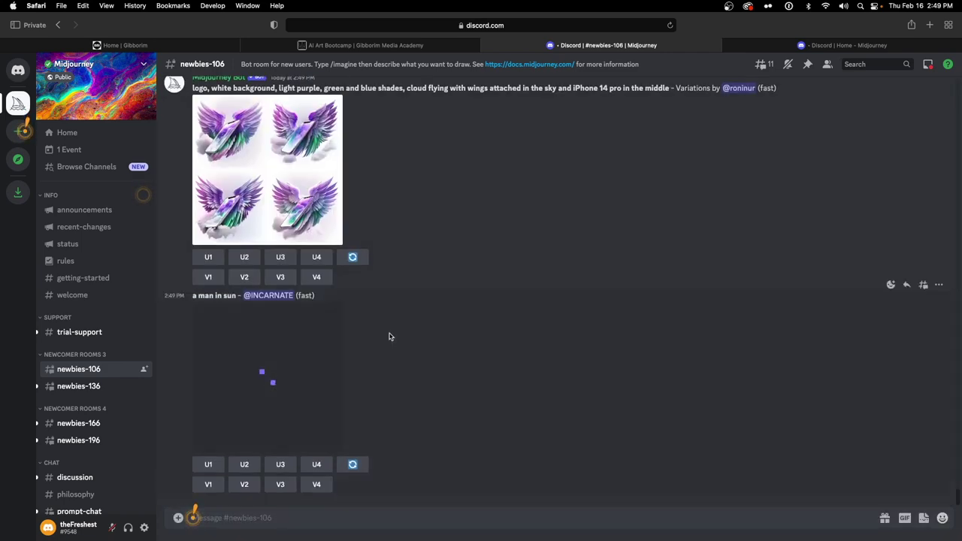
scroll(388, 340, up, 5)
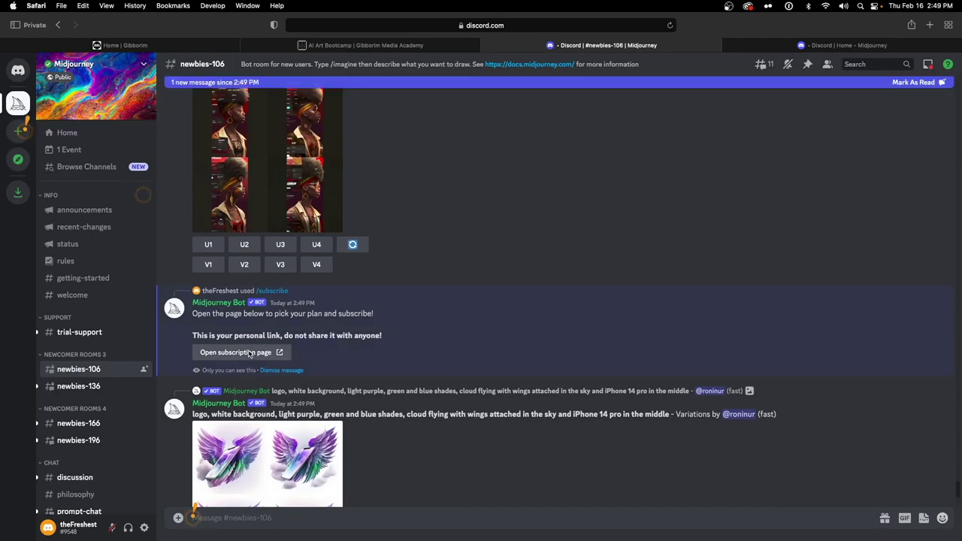
click(249, 353)
Open the link in Safari and switch the plan prices from yearly to monthly billing.
click(537, 380)
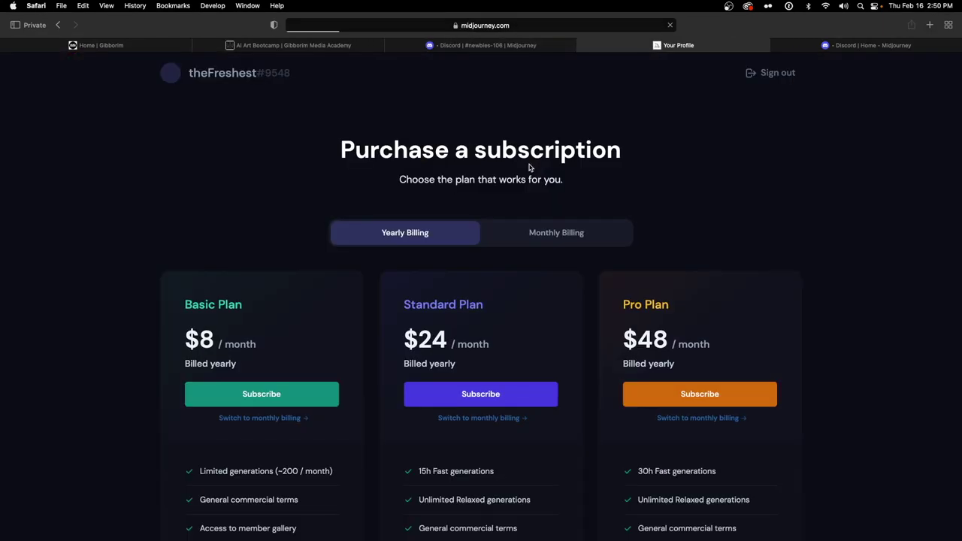
scroll(839, 361, down, 5)
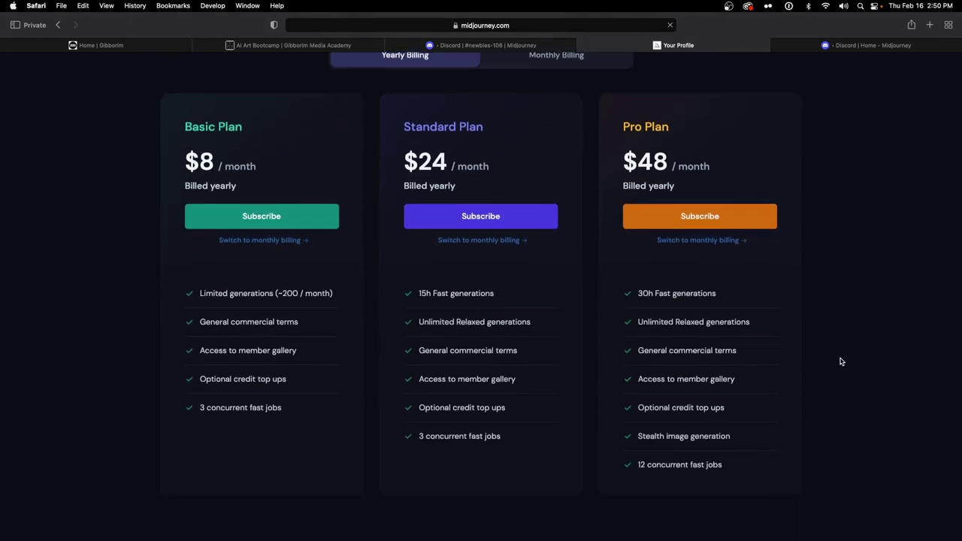
scroll(839, 361, up, 4)
click(395, 210)
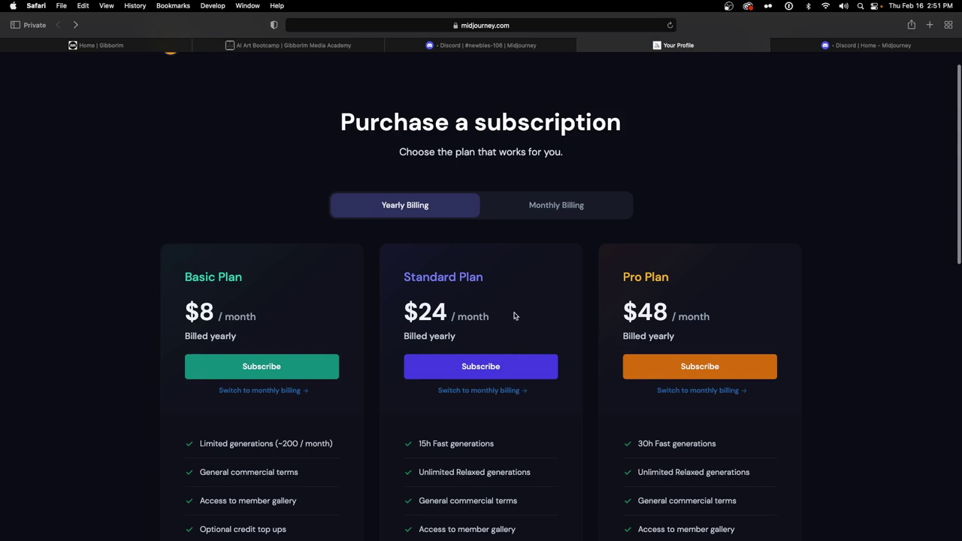
click(531, 215)
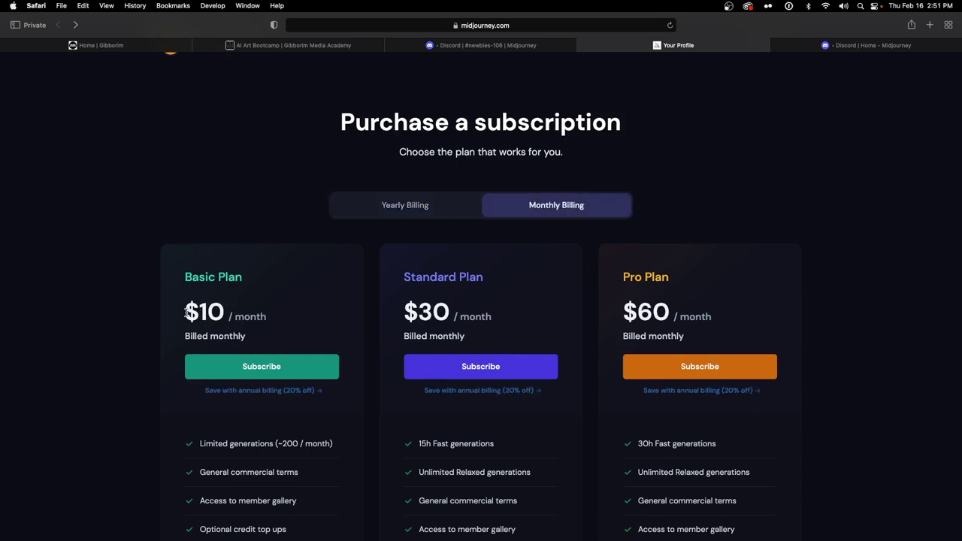
Compare the monthly plans: Basic $10, Standard $30 and Pro $60, reviewing their features.
drag(187, 314, 253, 313)
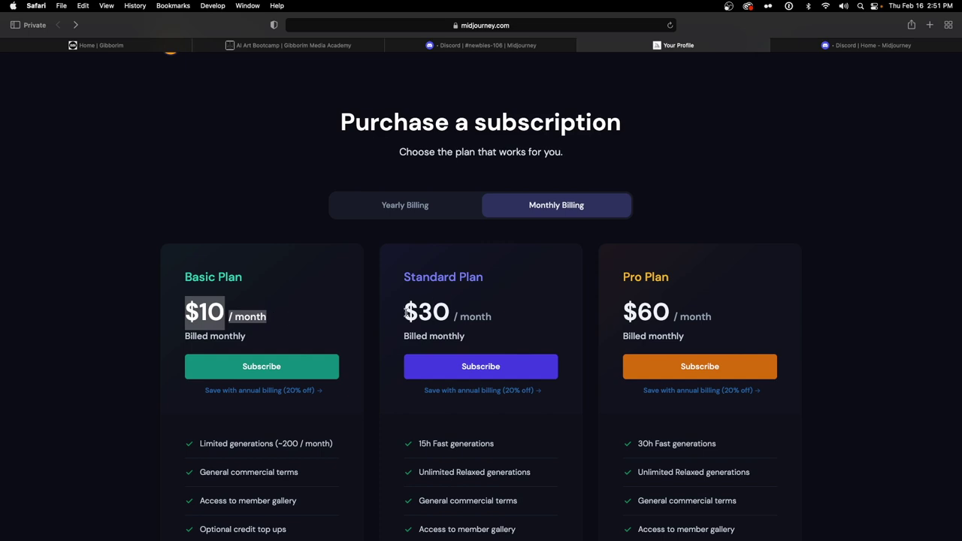
drag(405, 314, 490, 313)
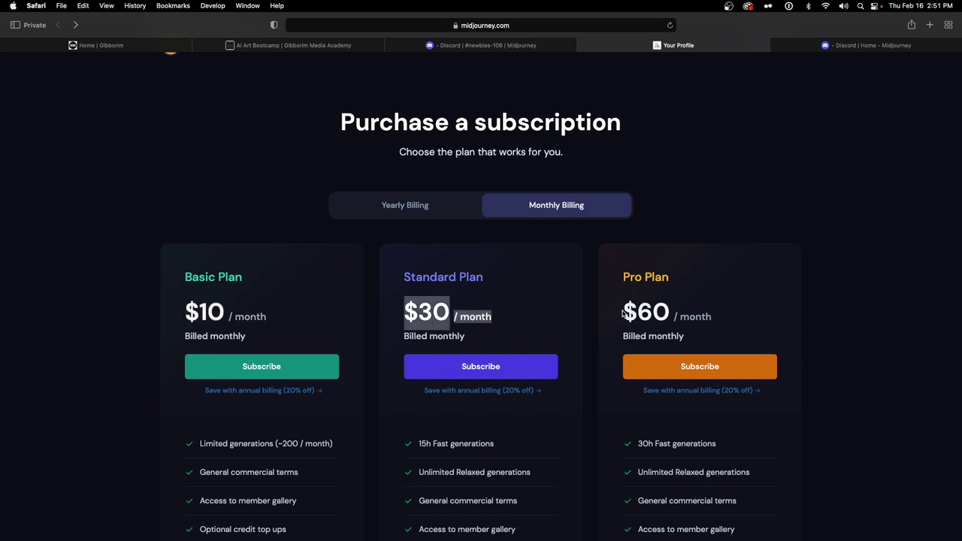
drag(622, 314, 706, 316)
drag(187, 315, 275, 314)
drag(405, 313, 476, 312)
drag(623, 308, 698, 311)
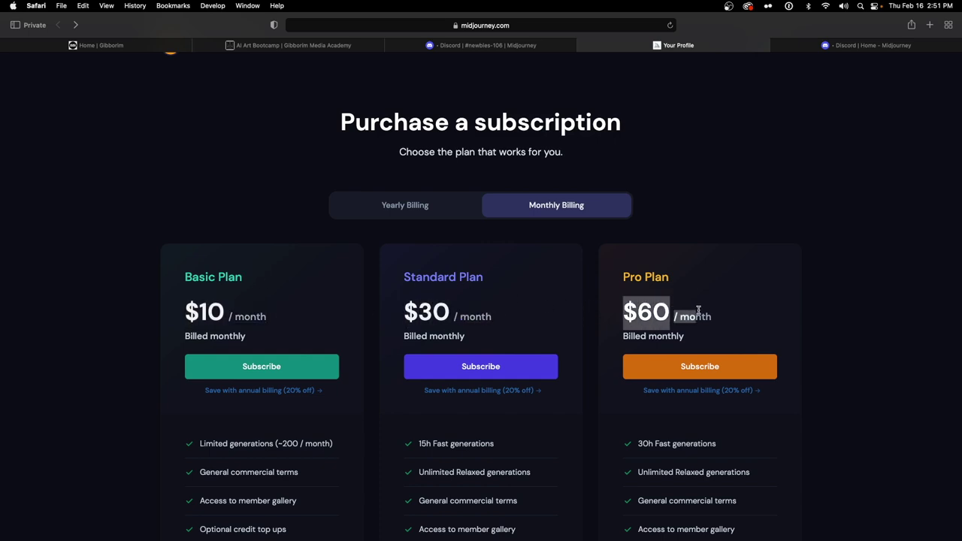
scroll(597, 360, down, 3)
click(581, 350)
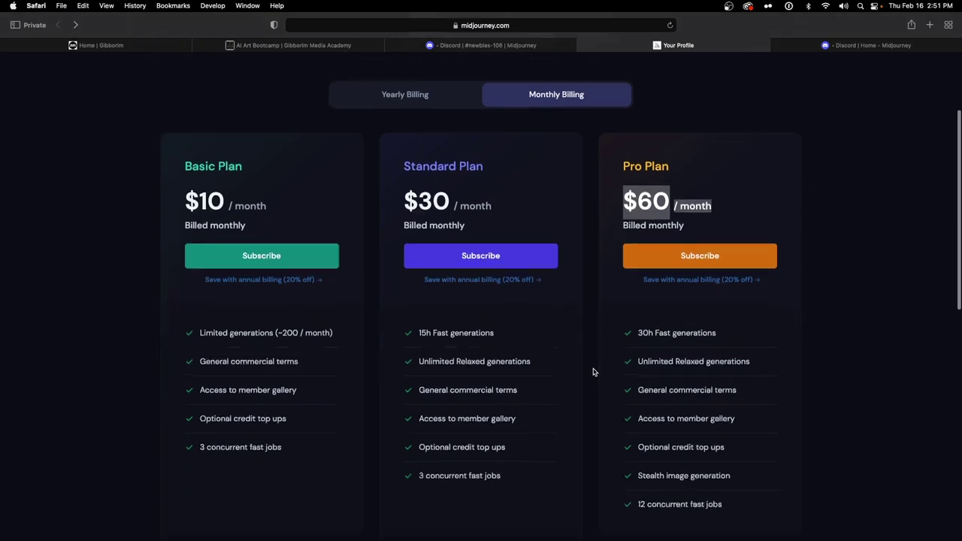
scroll(580, 355, down, 5)
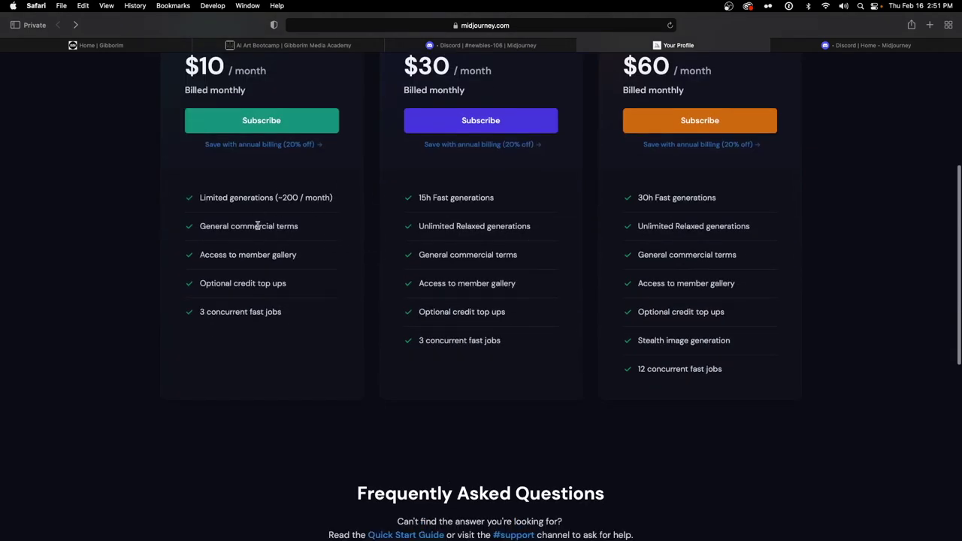
scroll(492, 312, down, 2)
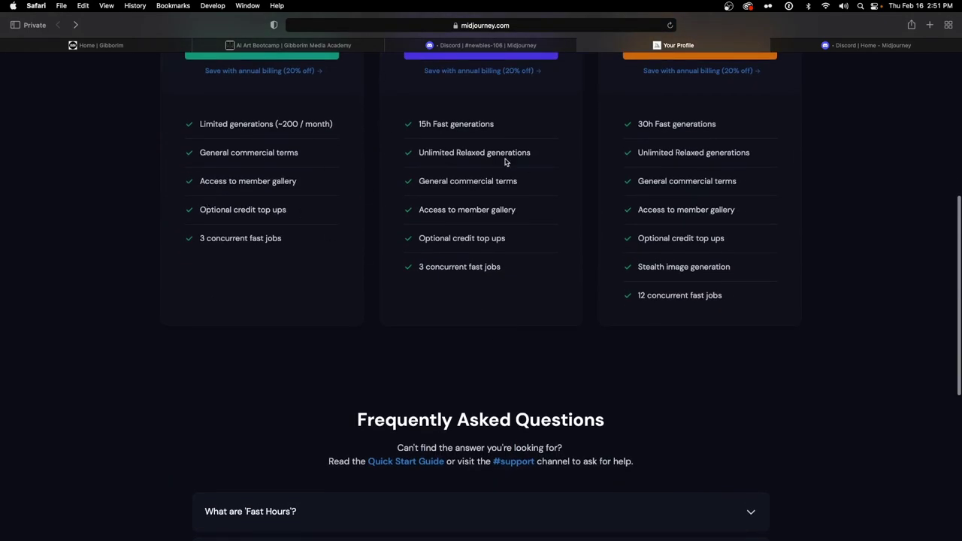
scroll(684, 220, up, 5)
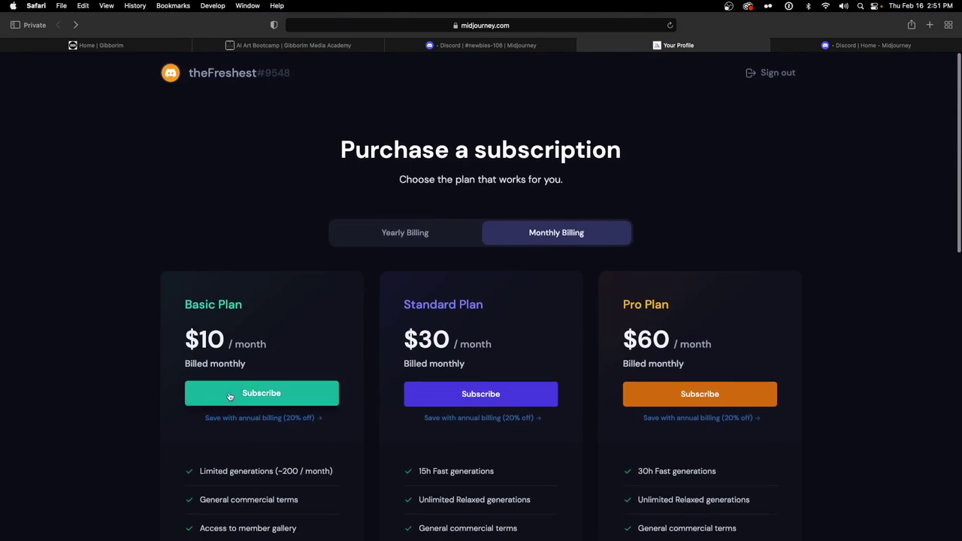
Subscribe to the Basic Plan at $10.00/month and select the checkout's Email field.
click(239, 396)
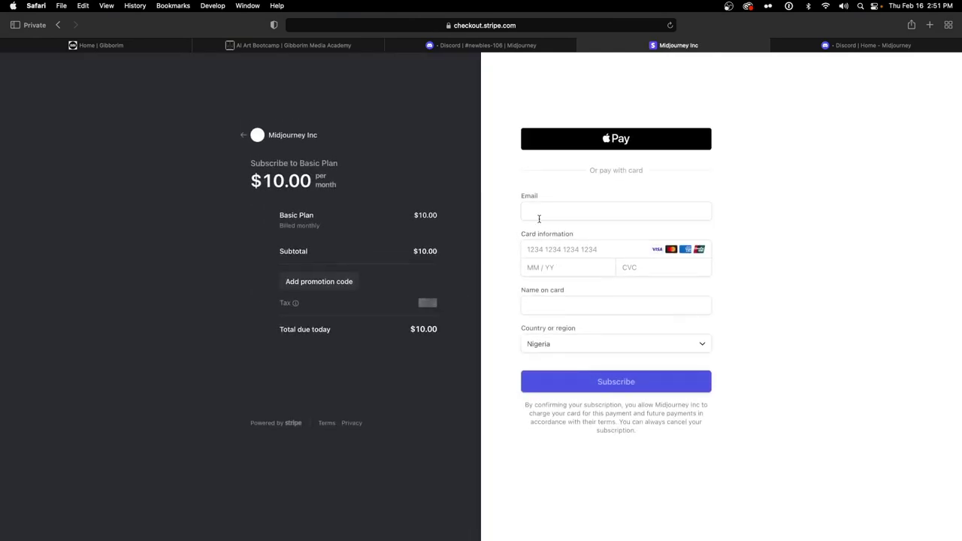
click(538, 217)
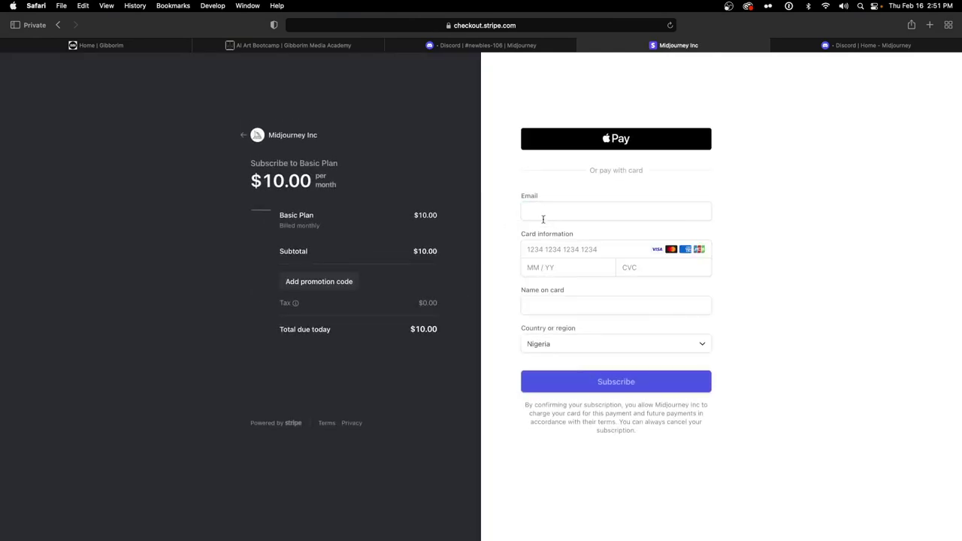